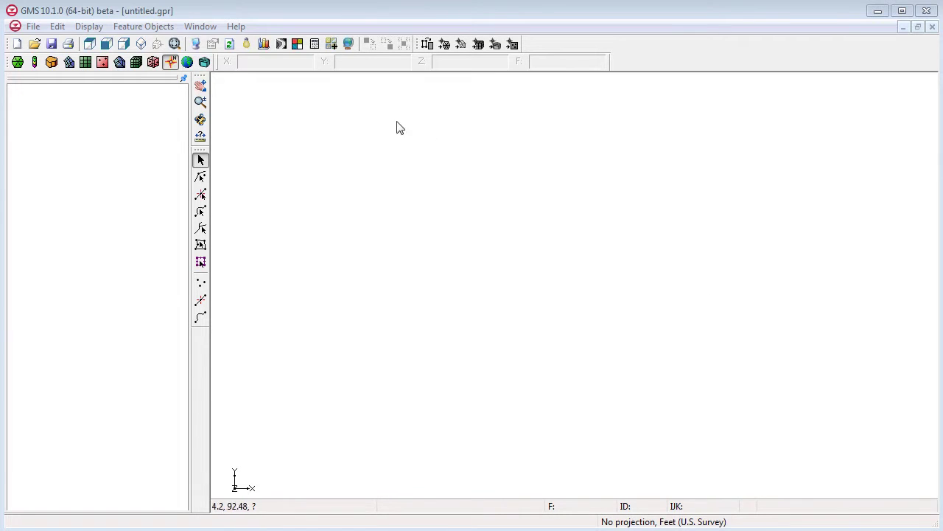
- Open start.gpr from the PrintLayout folder to show the US states map
left_click(35, 43)
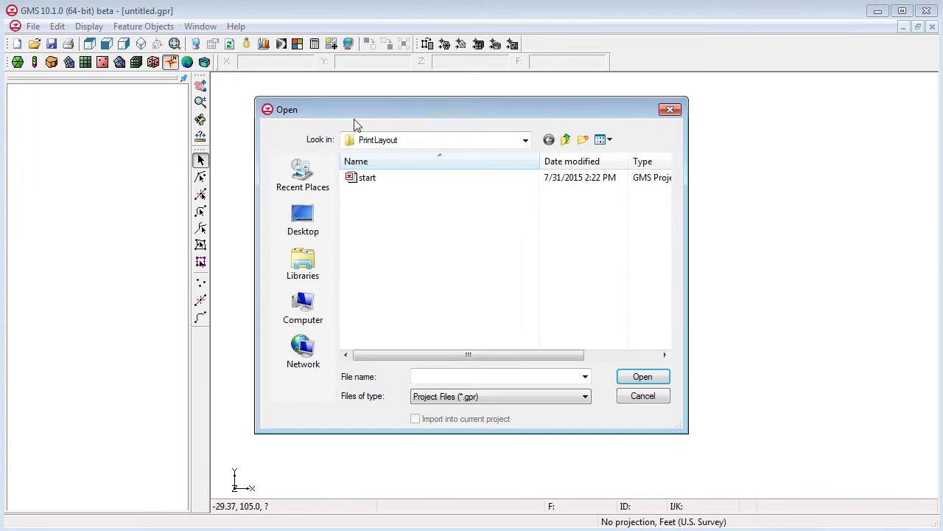
left_click(409, 180)
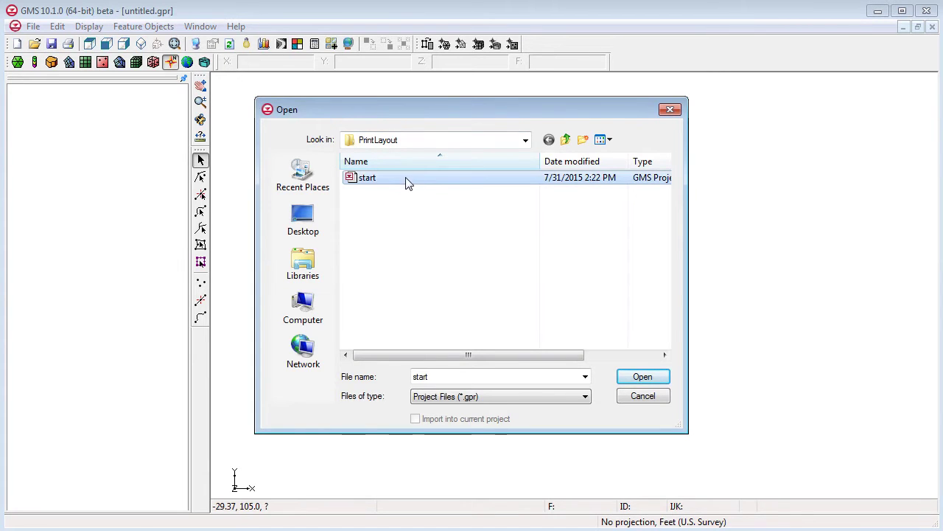
left_click(639, 375)
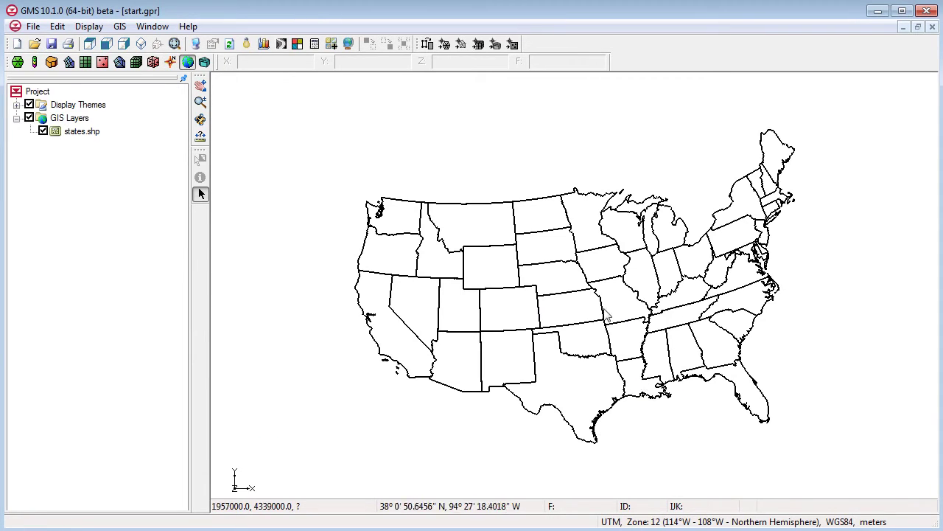
- Open a print layout and draw a US states map frame across the upper page
left_click(33, 25)
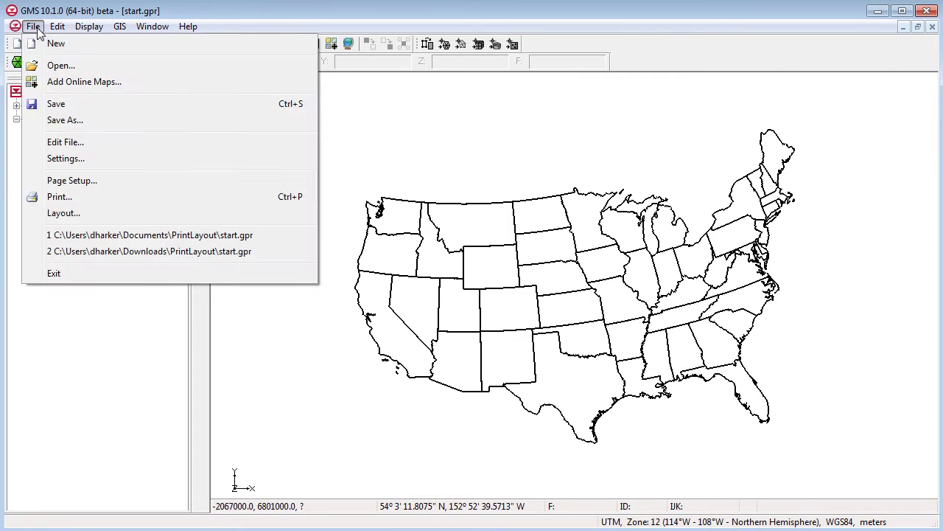
left_click(123, 213)
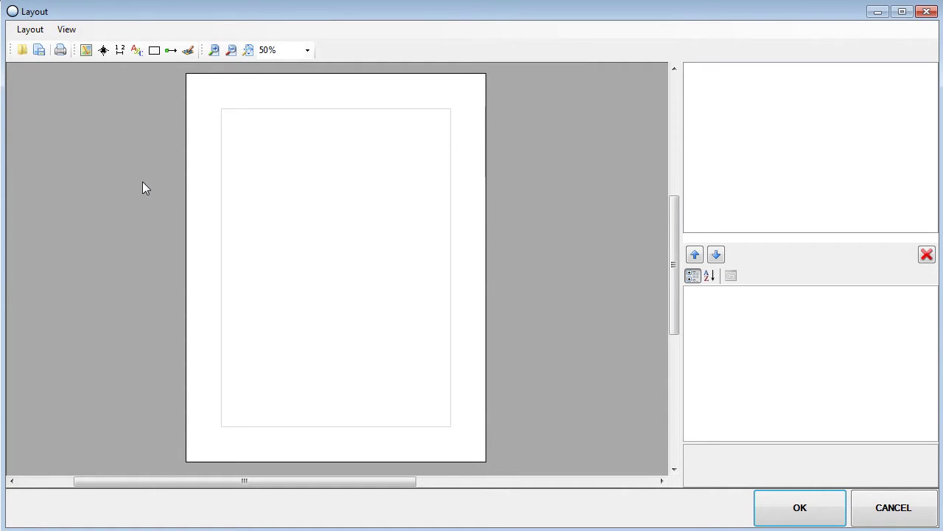
left_click(85, 50)
left_click_drag(210, 100, 465, 255)
- View the page at 100% and rename the map from Map 1 to US Extents
left_click(308, 50)
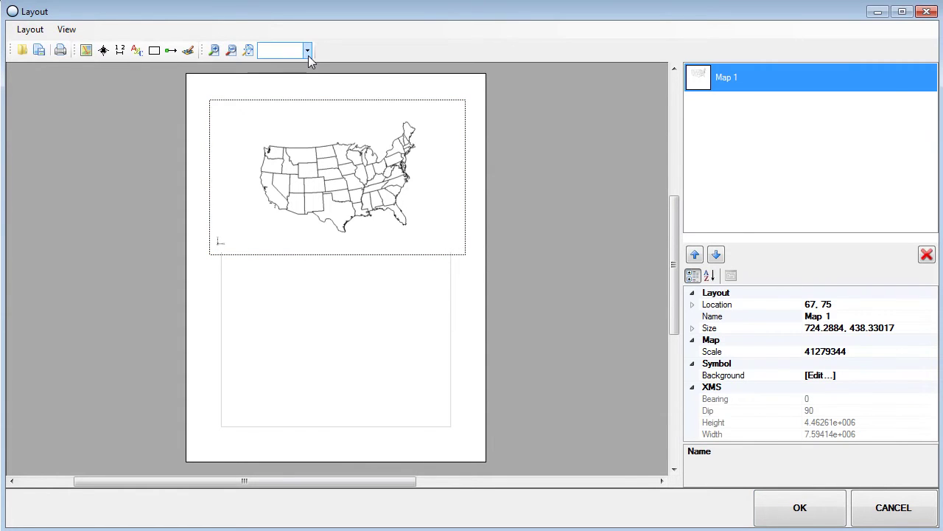
left_click(297, 88)
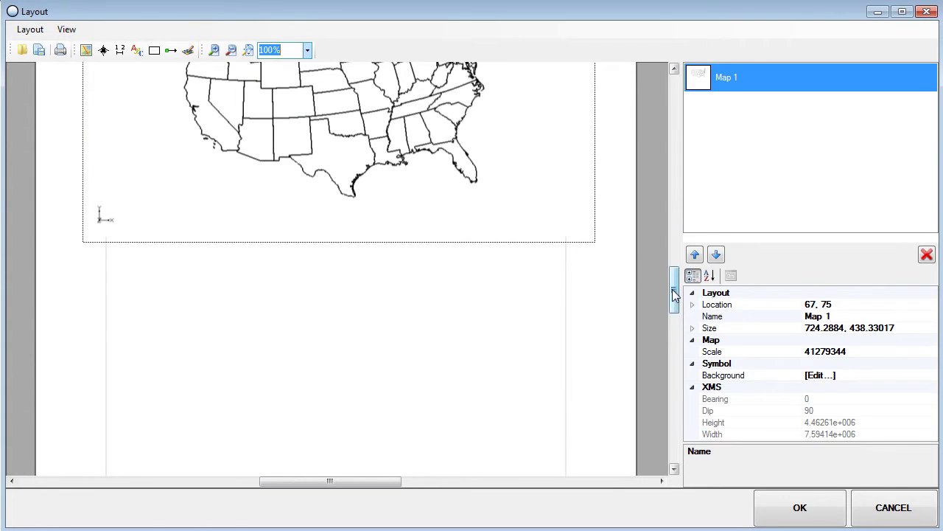
left_click_drag(674, 289, 678, 255)
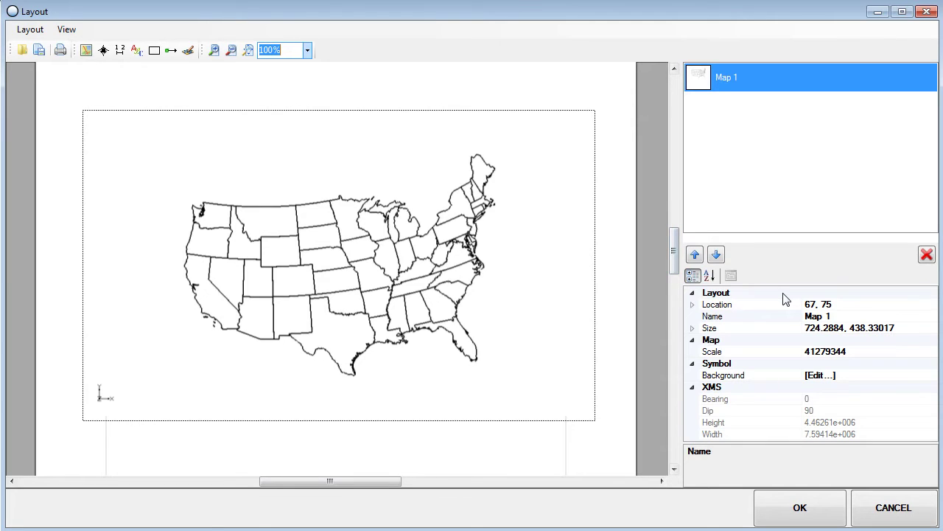
left_click(835, 315)
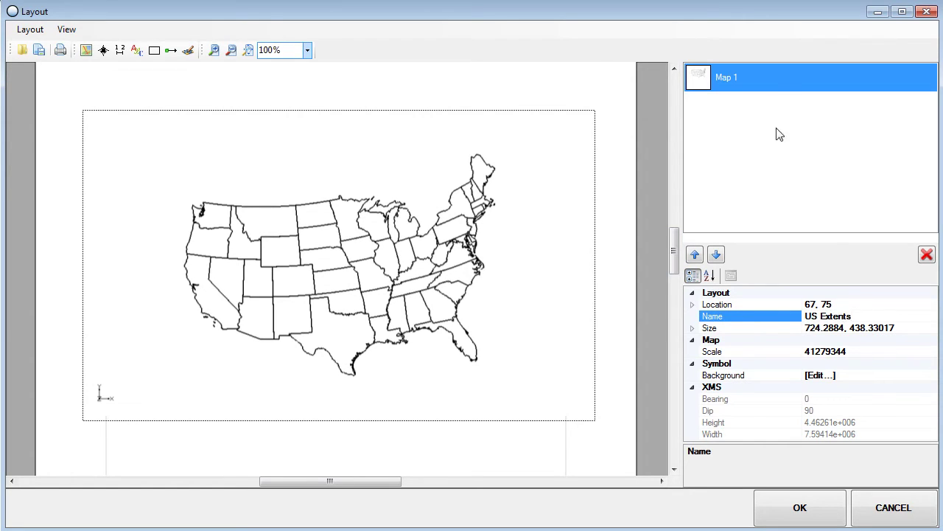
left_click(771, 87)
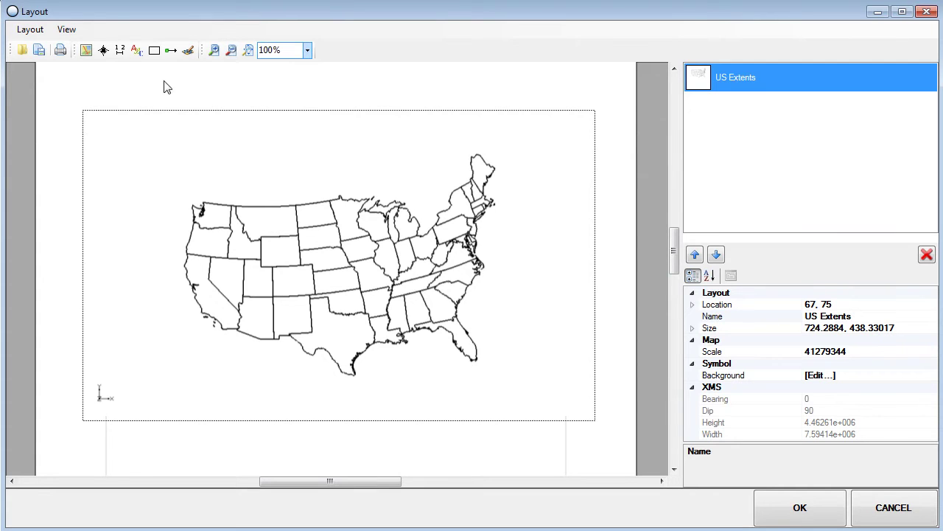
- Place a scale bar just below the US Extents map
left_click(120, 51)
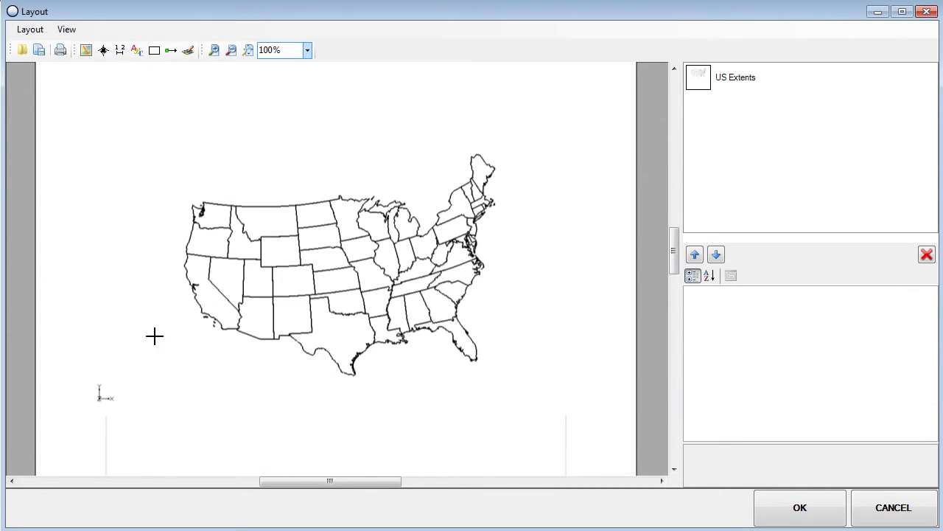
left_click_drag(137, 343, 305, 382)
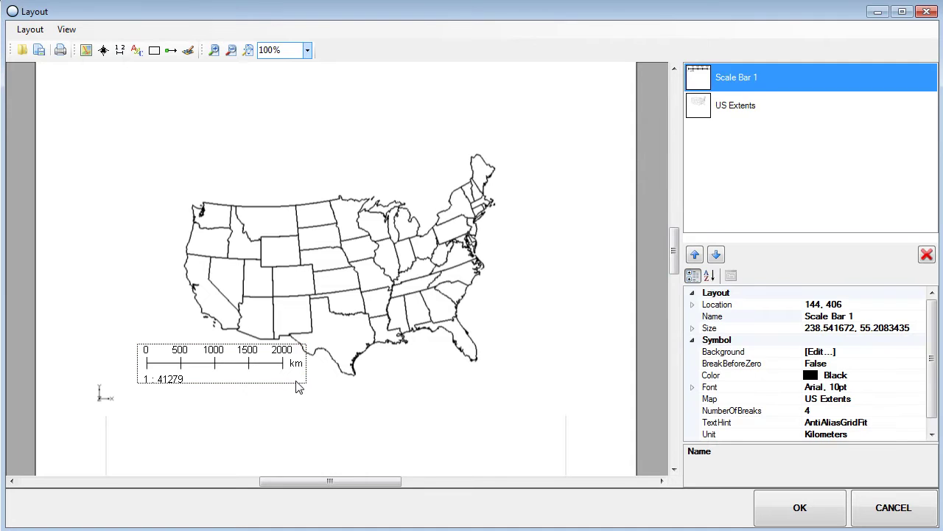
left_click_drag(253, 362, 263, 365)
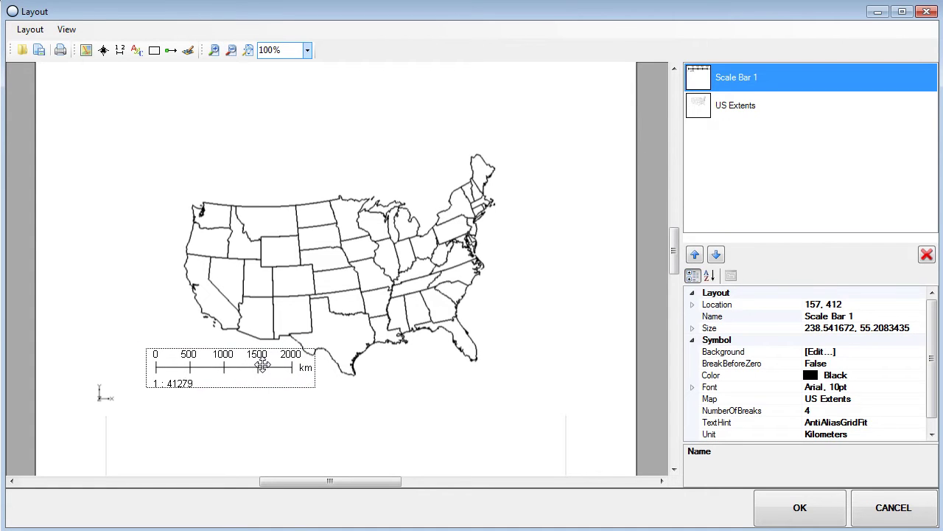
- Set the scale bar Unit to Miles and its Unit Text to 'miles'
scroll(929, 361, "down", 1)
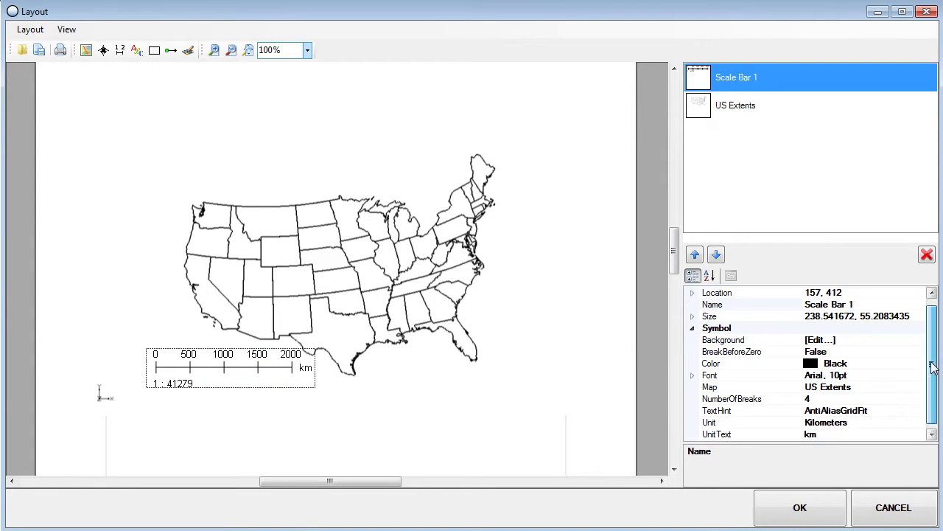
left_click(852, 423)
left_click(919, 423)
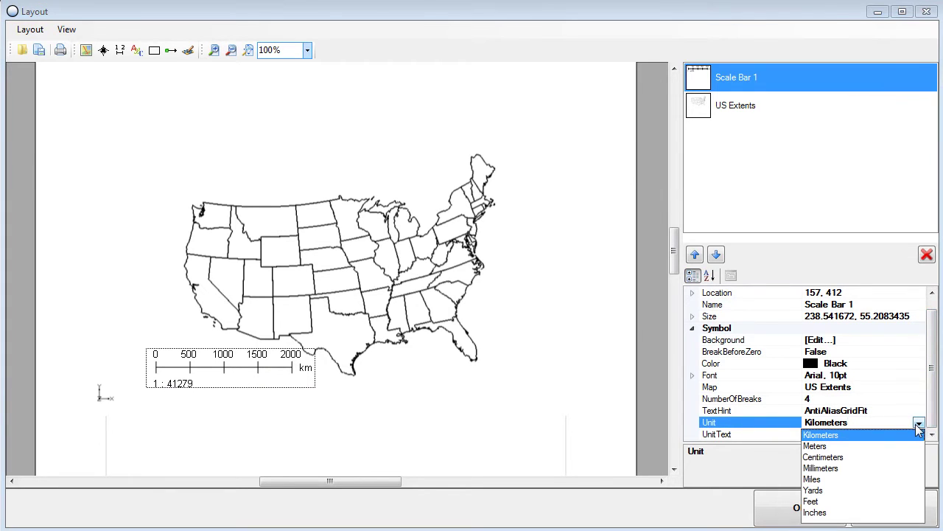
left_click(824, 478)
left_click(828, 435)
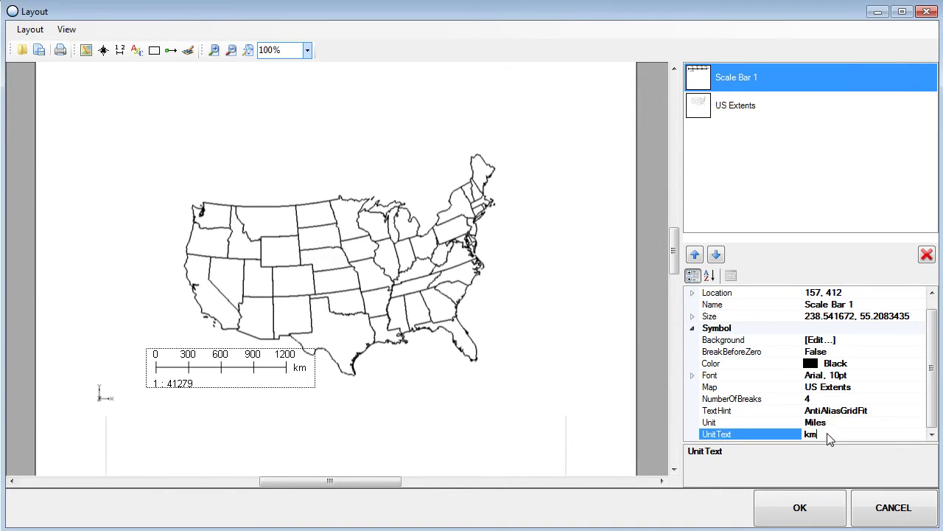
type("miles")
key("Return")
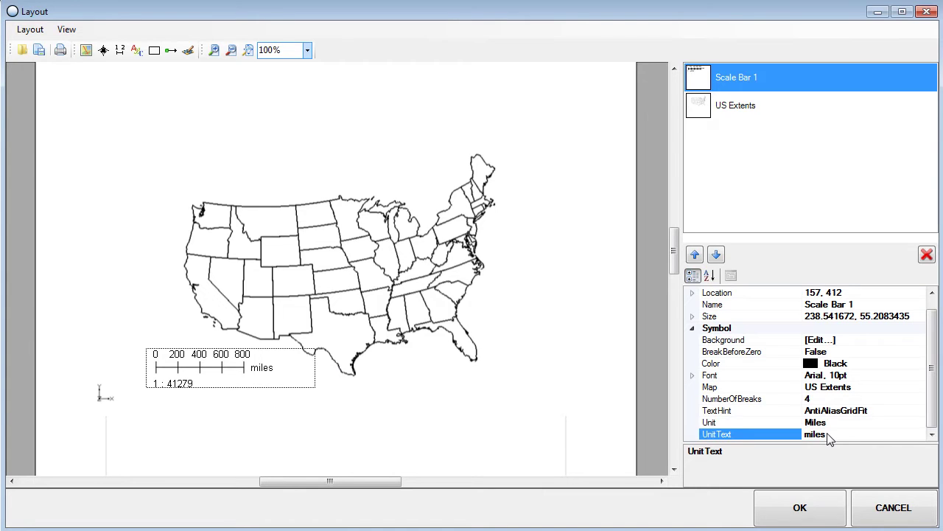
- Add a CenterStar-style north arrow near the Great Lakes on the map
left_click(109, 54)
left_click_drag(394, 182, 445, 230)
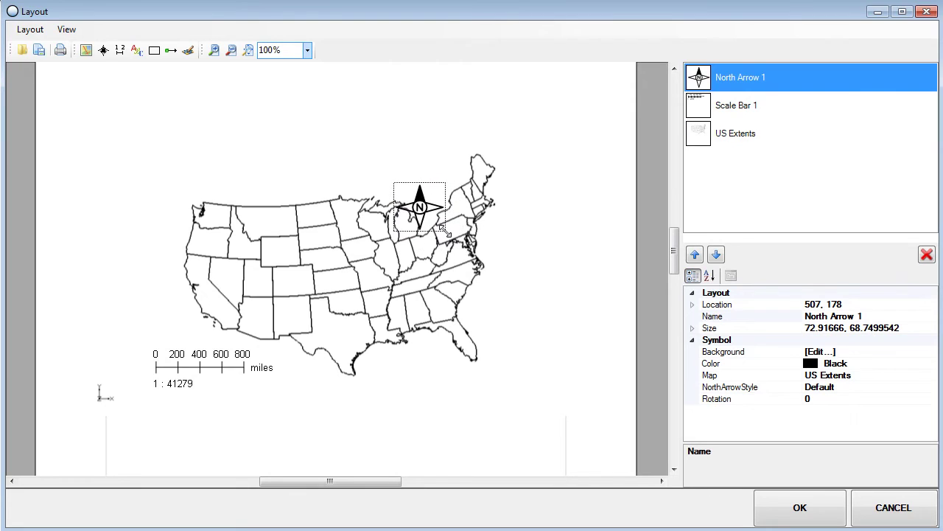
left_click(831, 388)
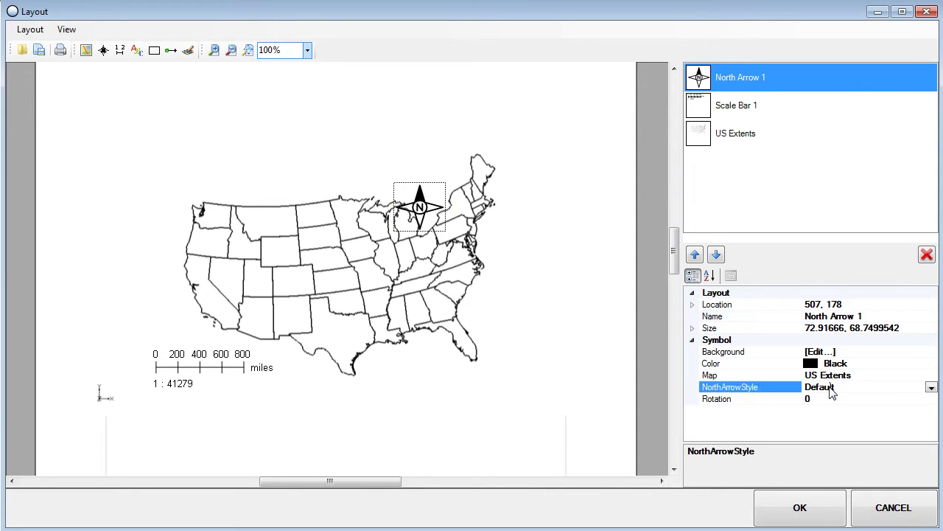
left_click(931, 388)
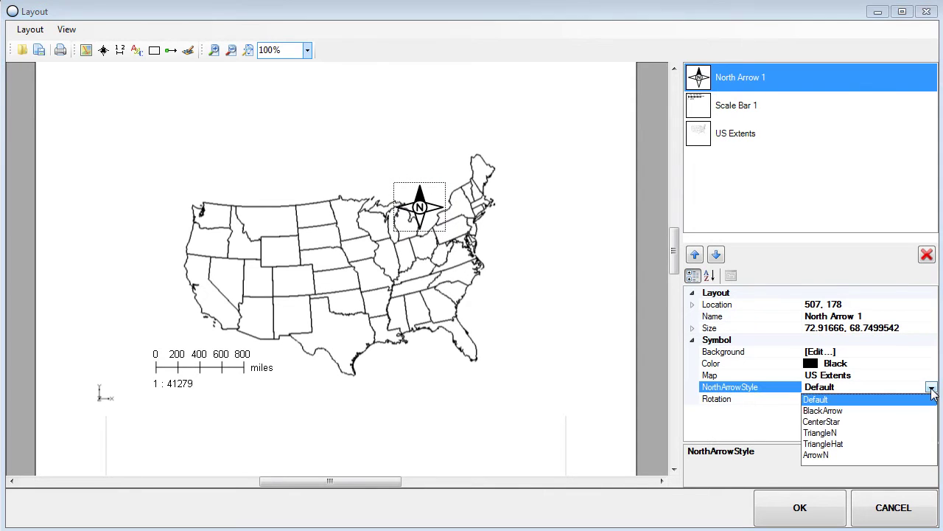
left_click(837, 422)
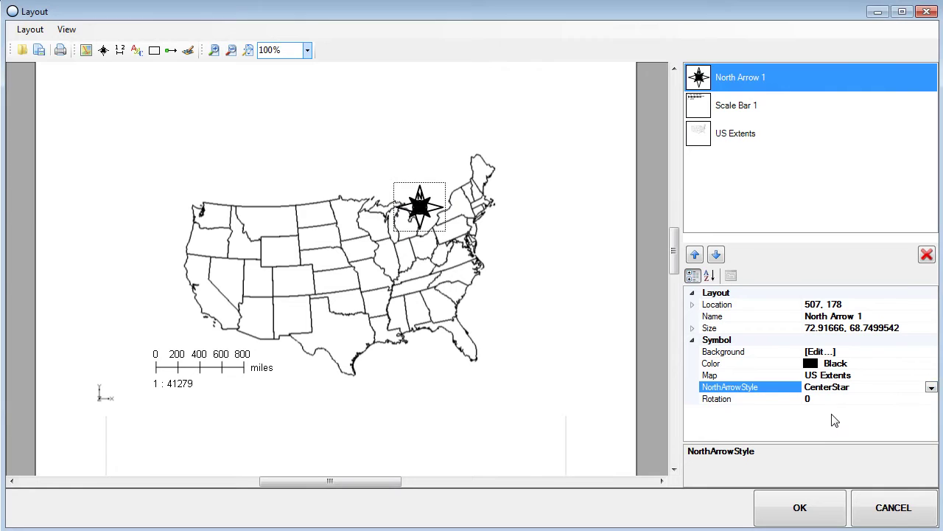
- Set the north arrow's fill color opacity to 1 and accept the layout
left_click(844, 354)
left_click(932, 352)
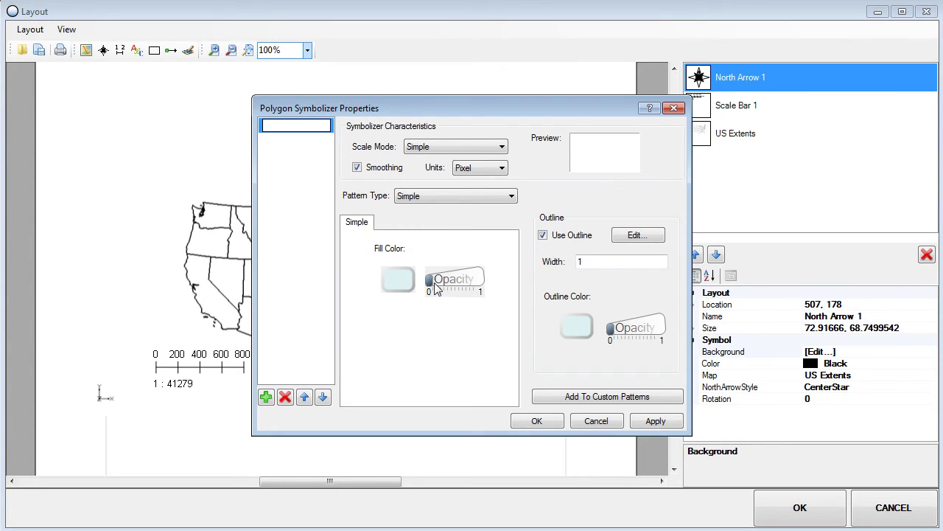
left_click_drag(435, 287, 486, 284)
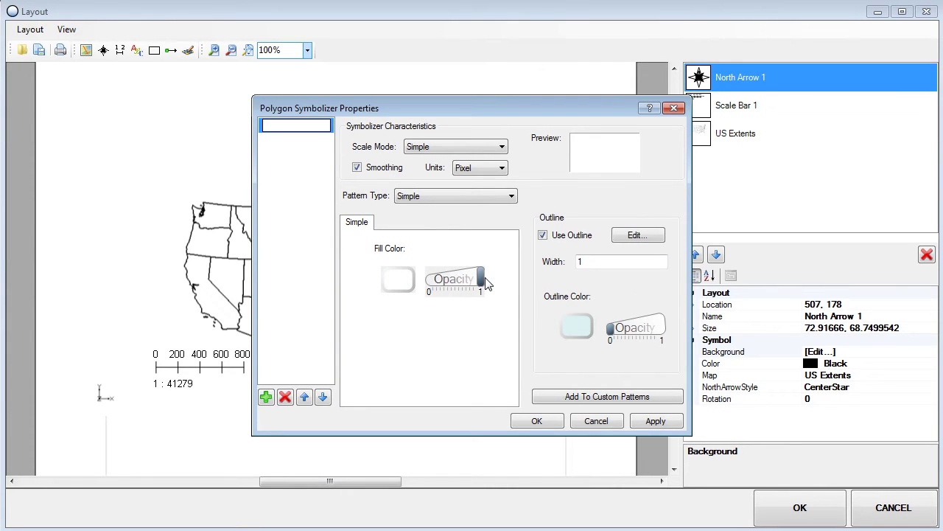
left_click(536, 421)
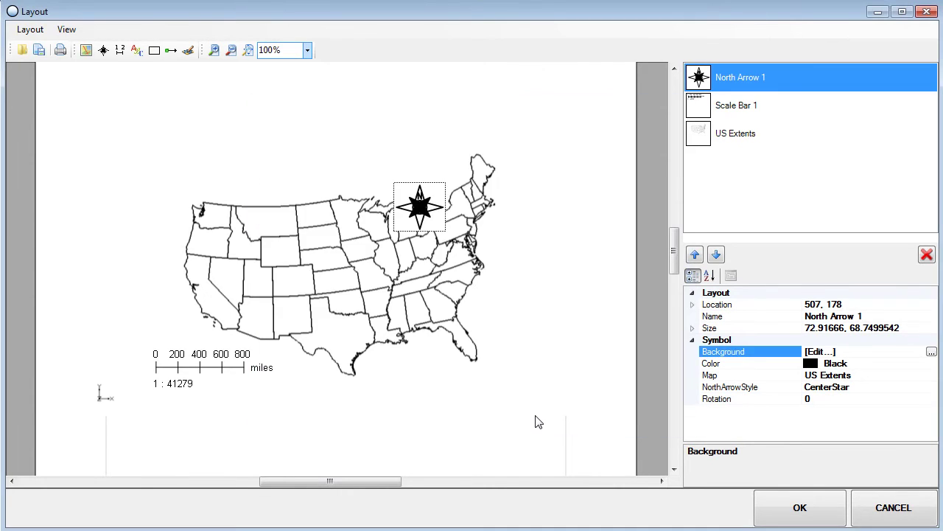
left_click(779, 513)
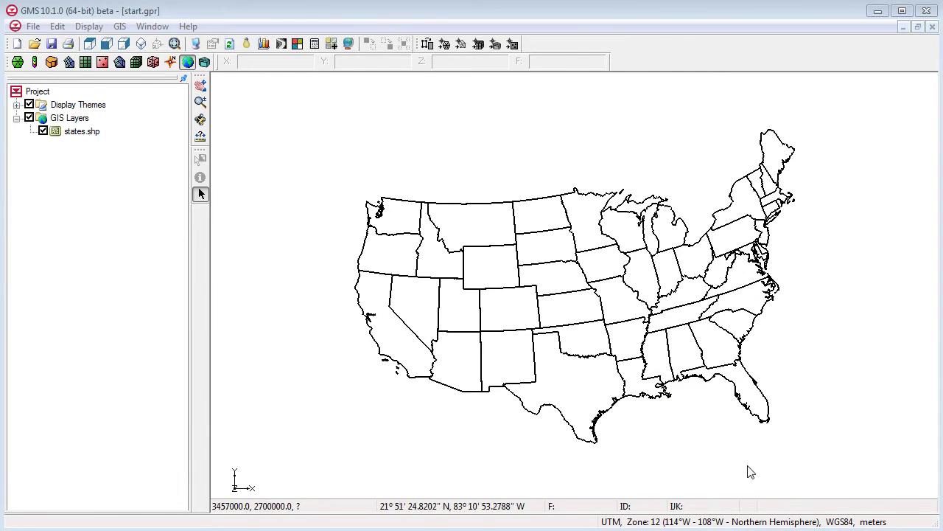
- Switch the main display to the Oblique View theme and reopen the print layout
left_click(16, 106)
left_click(68, 132)
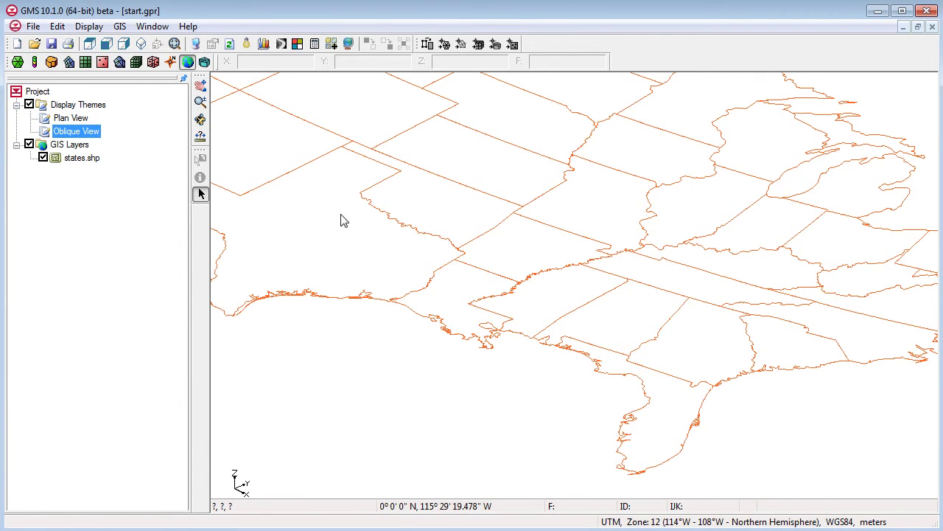
left_click(33, 27)
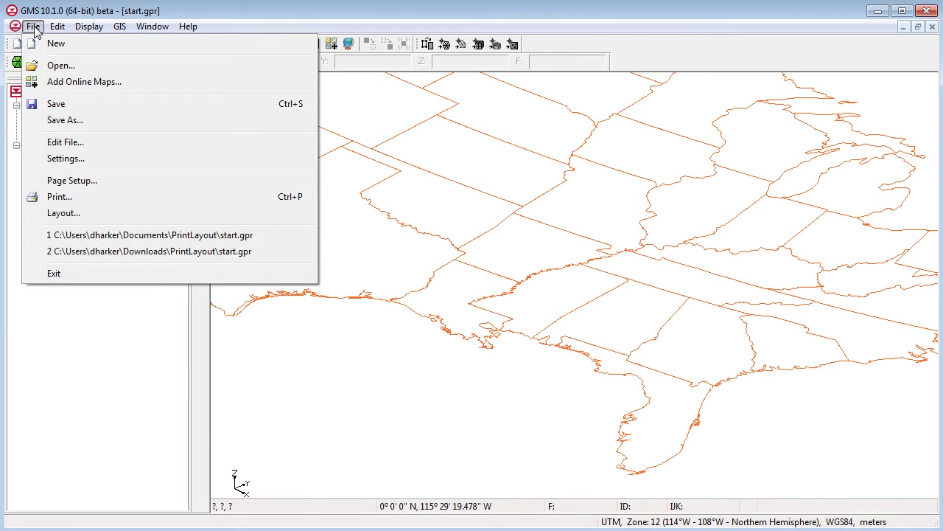
left_click(64, 213)
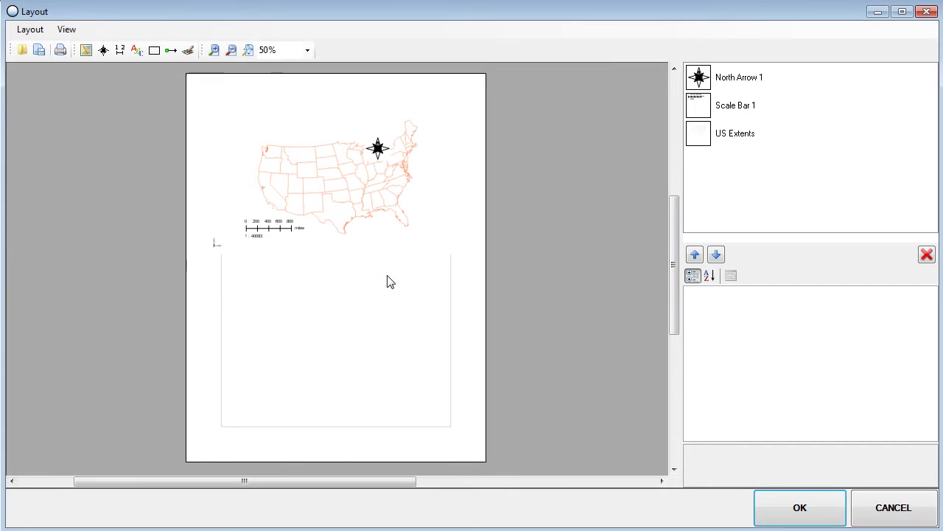
- Add the oblique states map in the lower page half with a north arrow on it
left_click(90, 51)
left_click_drag(221, 252, 448, 425)
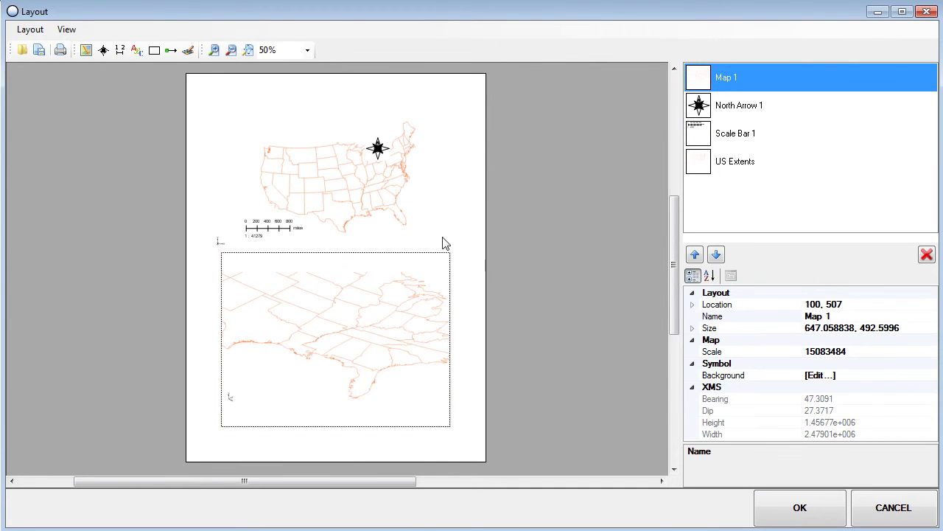
left_click(105, 56)
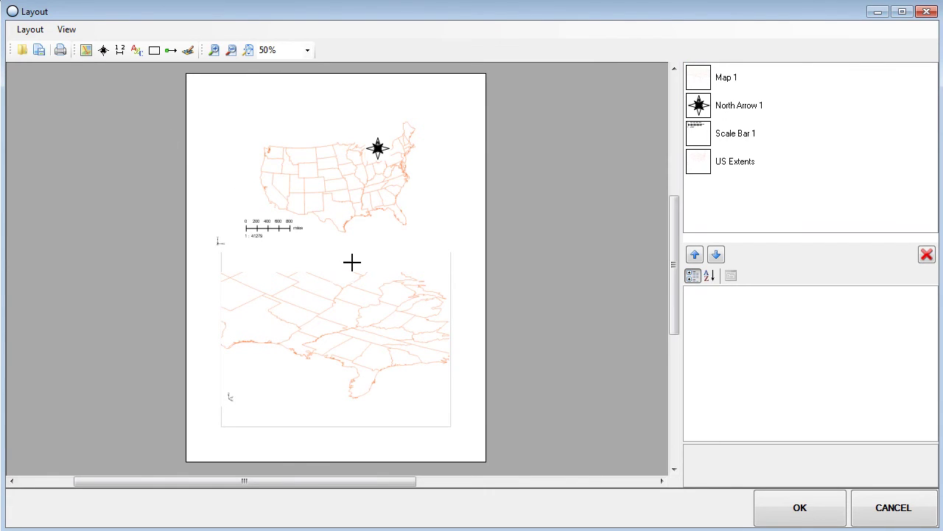
left_click_drag(298, 365, 347, 406)
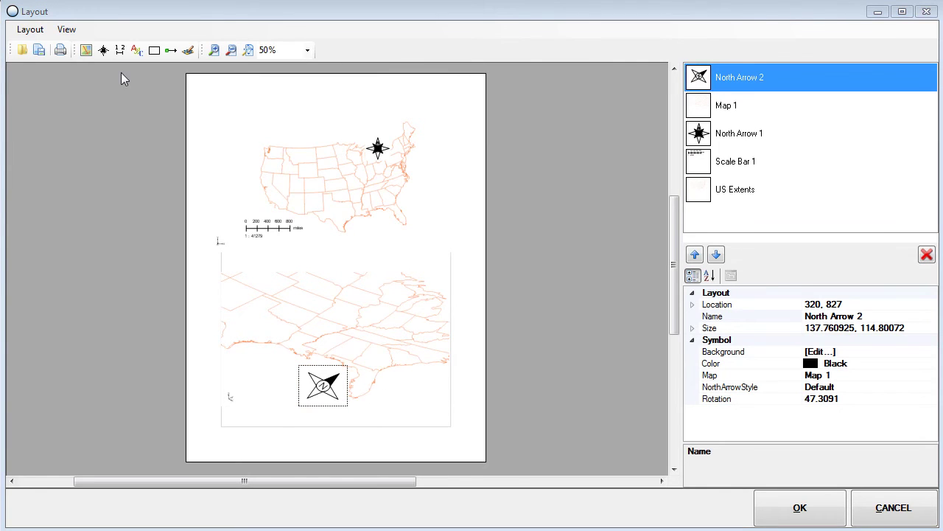
left_click(36, 35)
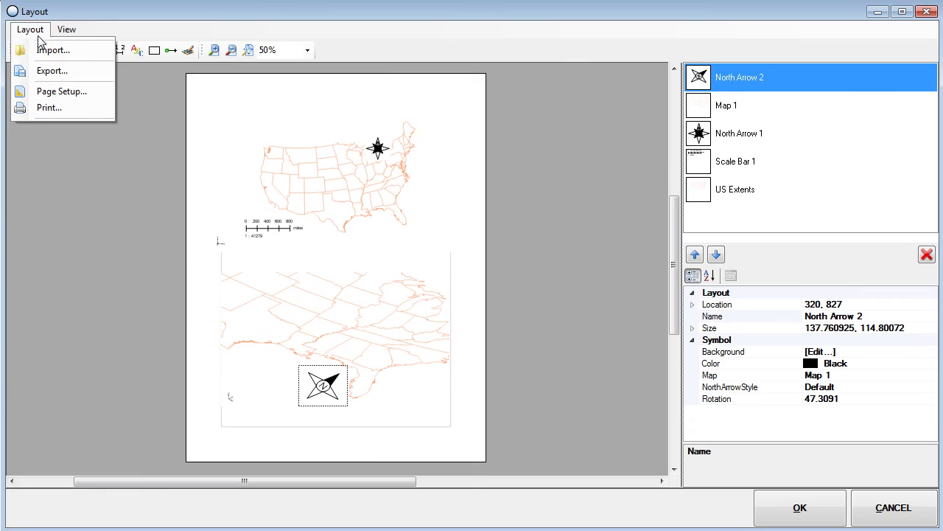
- Export the layout to an MWL layout file named 'Demo' in PrintLayout
left_click(69, 74)
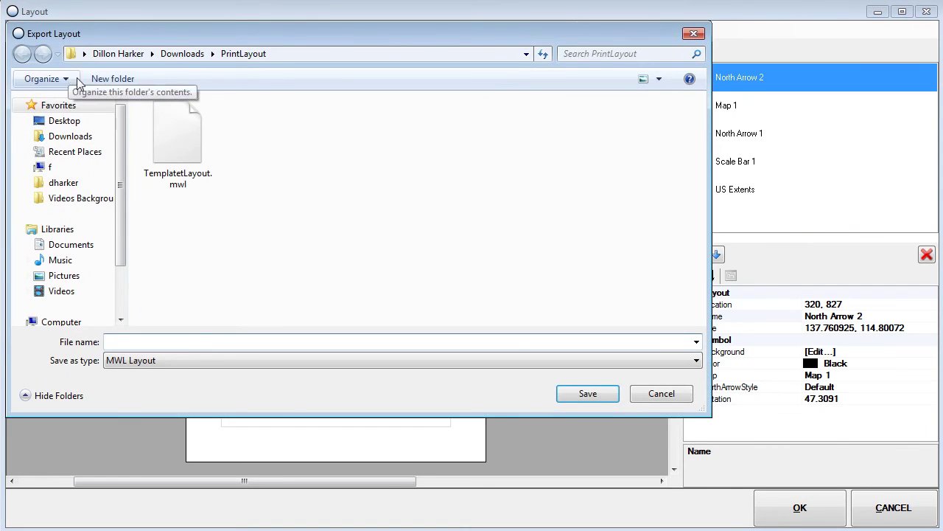
left_click(202, 337)
type("D")
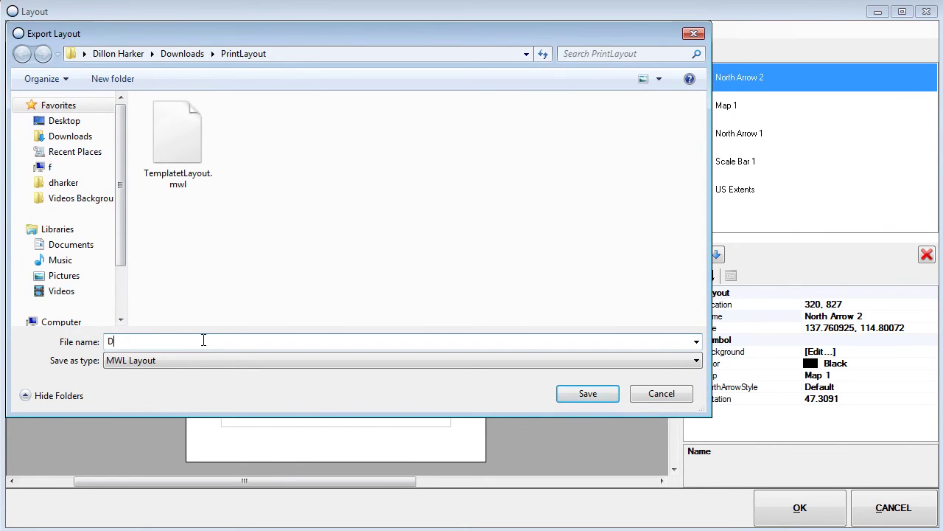
type("emo")
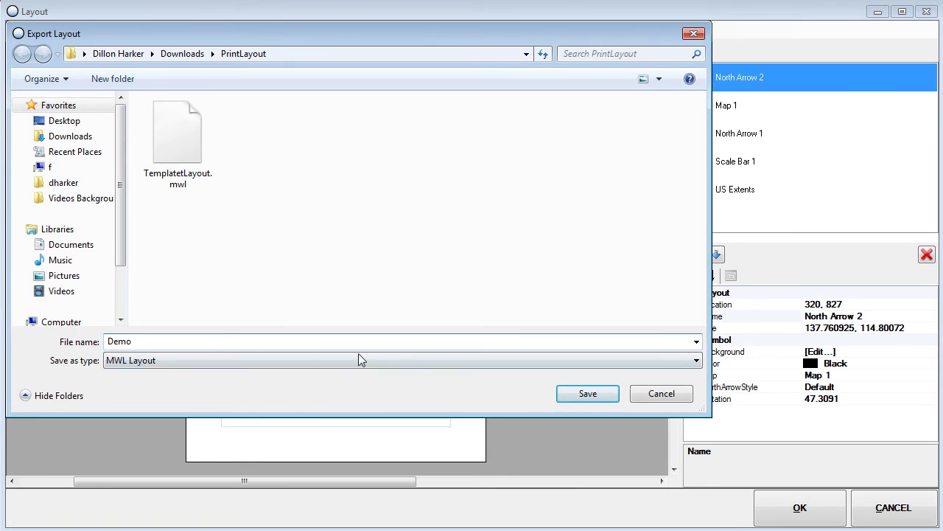
left_click(588, 394)
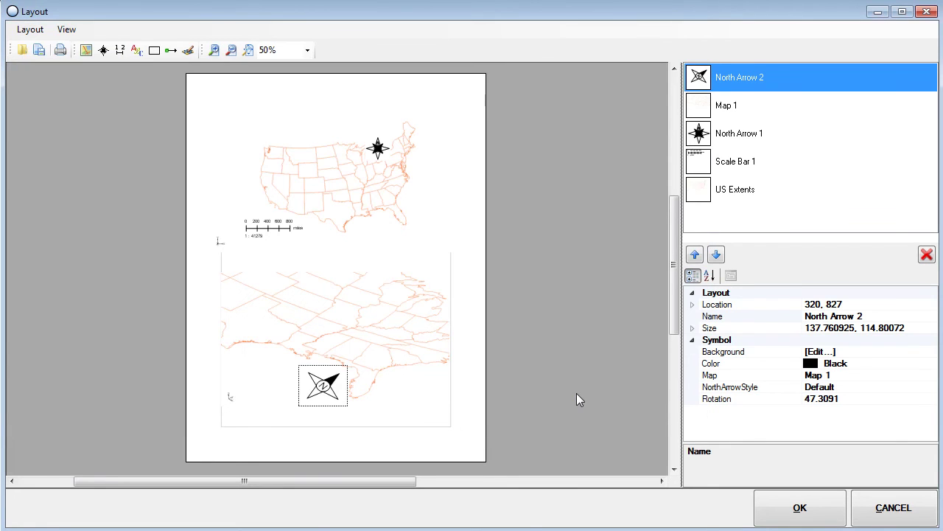
- Import the TemplatetLayout.mwl template into the layout
left_click(30, 29)
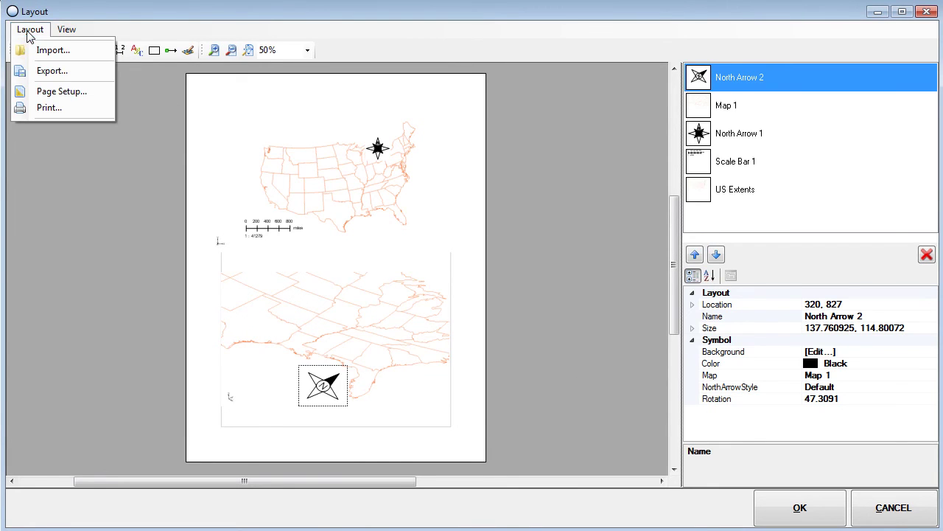
left_click(68, 52)
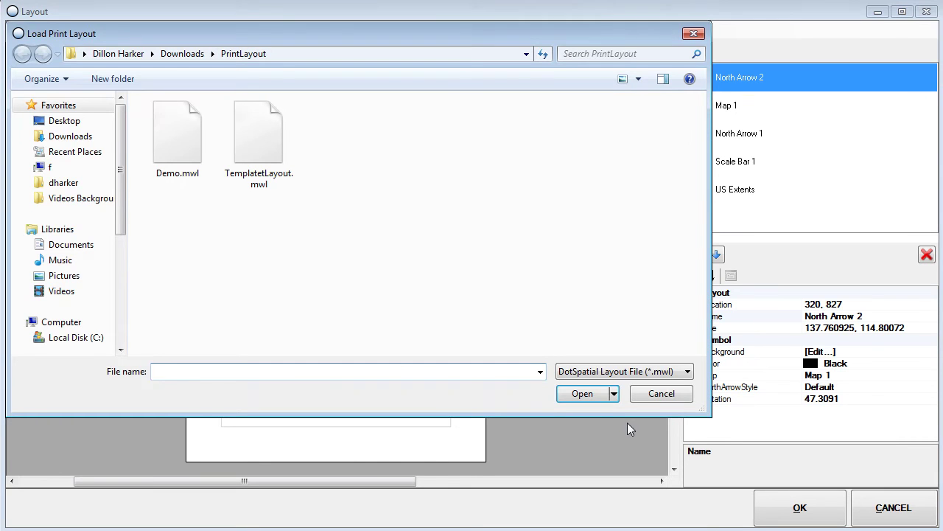
left_click(278, 169)
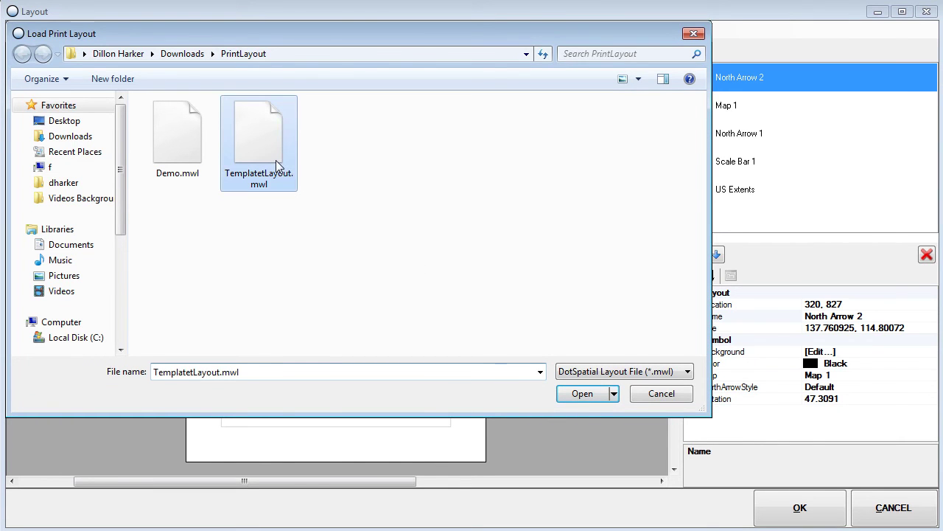
left_click(582, 394)
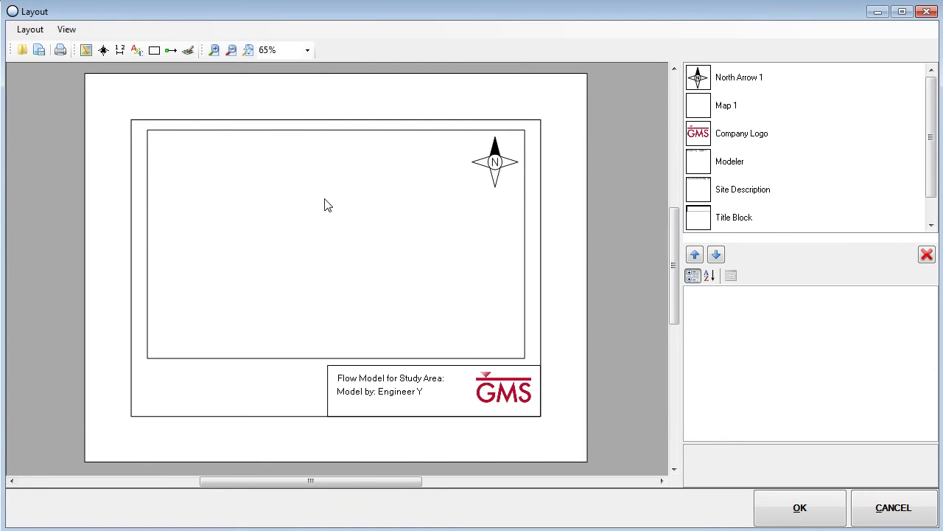
- Refresh the template's Map 1 to show the oblique states map, then accept the layout
left_click(760, 107)
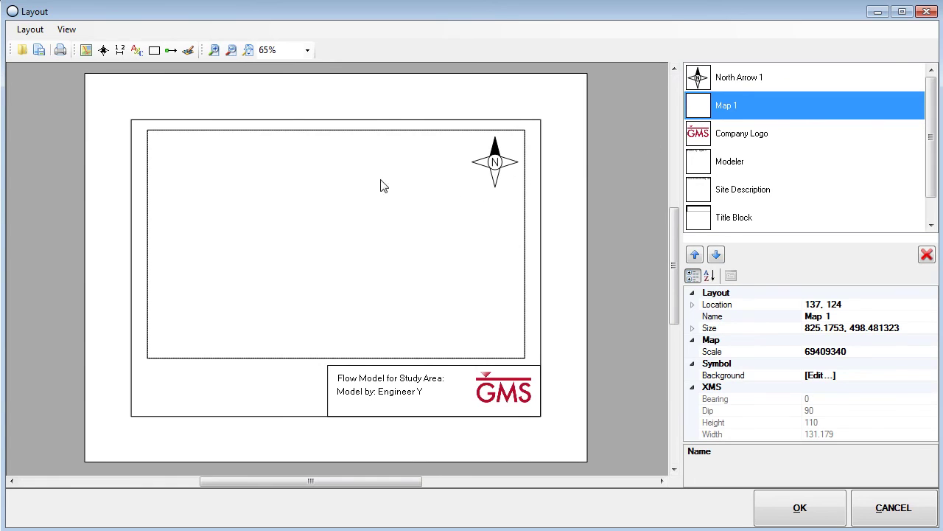
left_click(173, 54)
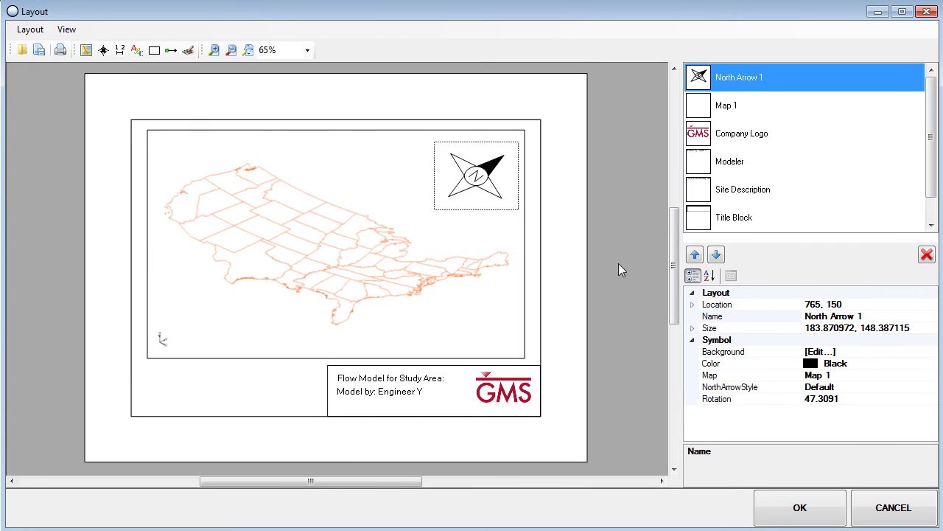
left_click(831, 514)
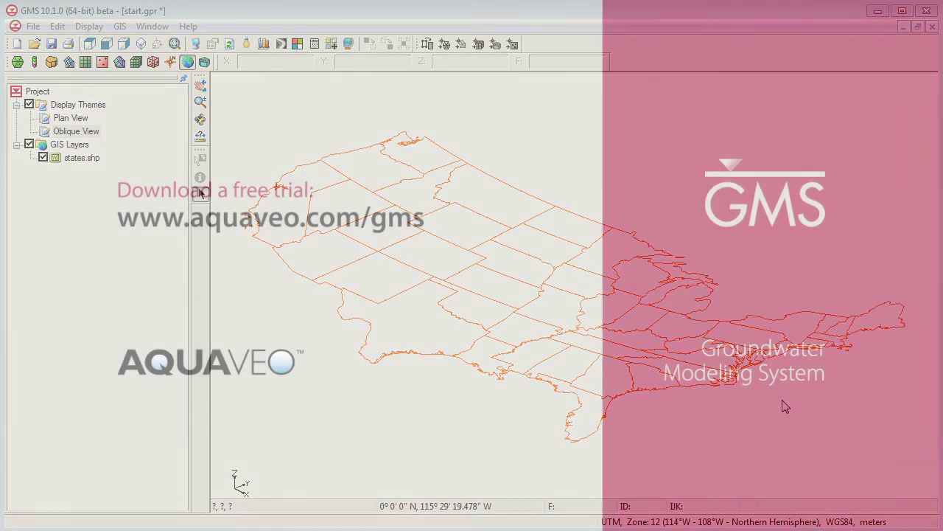